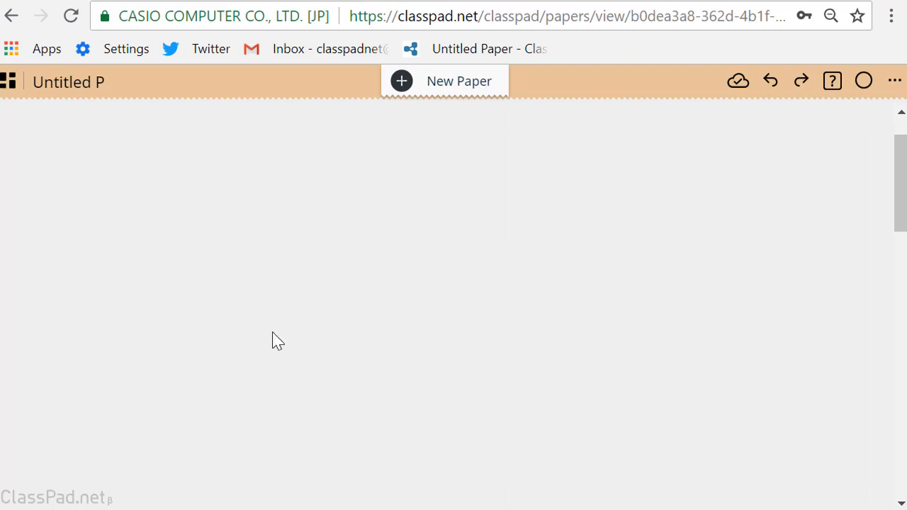
- Title the paper Hide/Show and add a geometry window to it
left_click(101, 83)
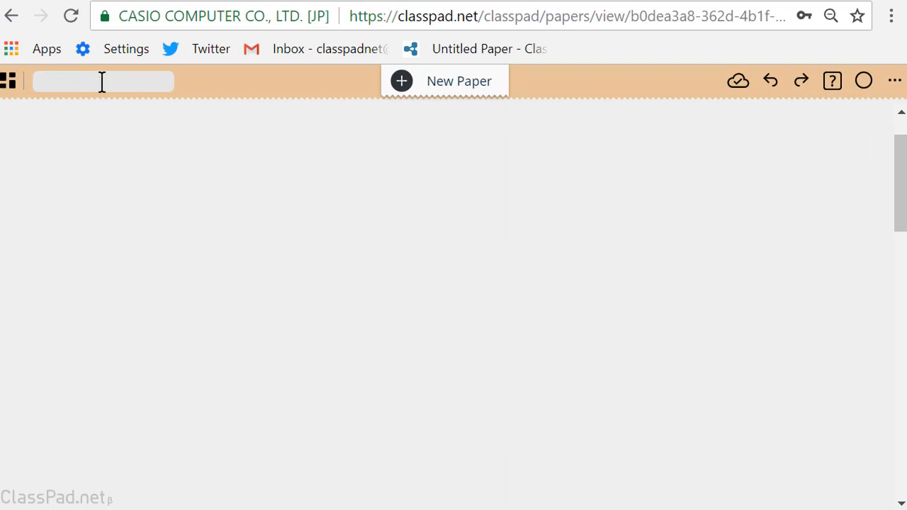
type("Hide/Show")
left_click(110, 161)
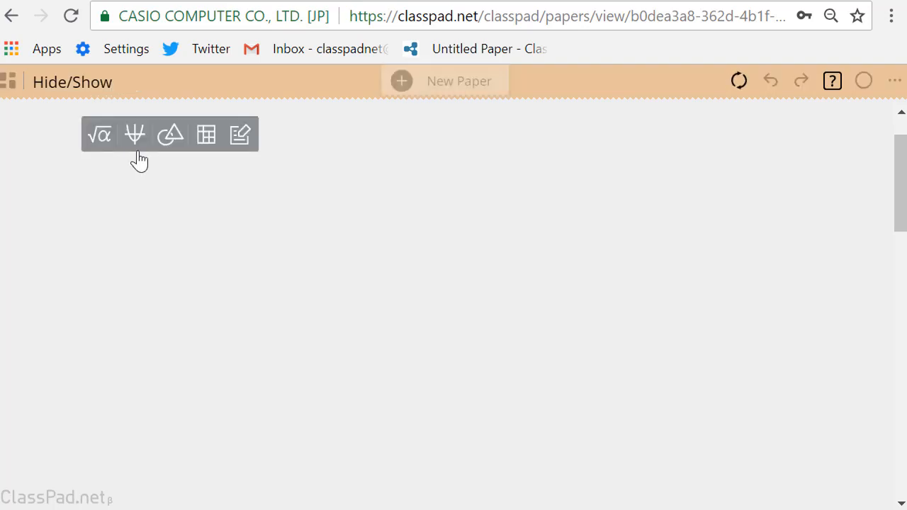
left_click(170, 142)
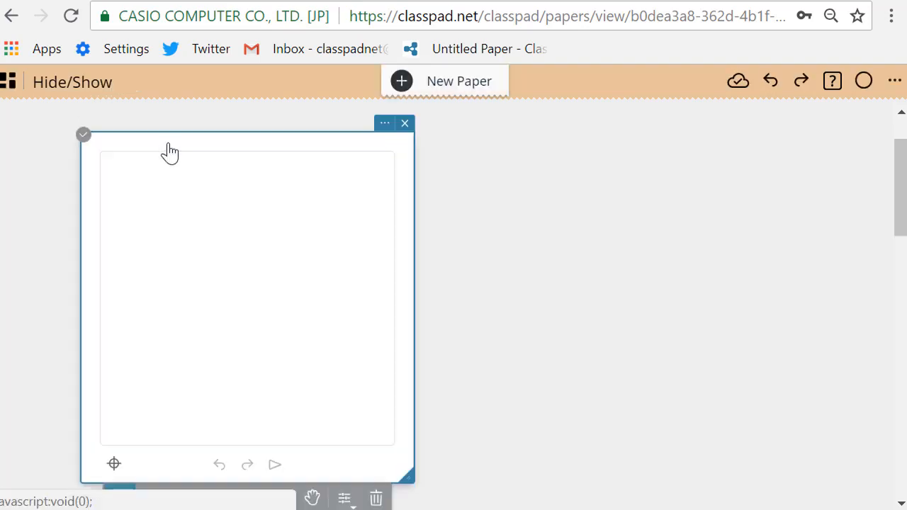
- Draw free point A, joined segments BC and CD, and short segment EF, and widen the geometry window to about double
left_click(154, 209)
mouse_move(236, 227)
left_mouse_down()
mouse_move(162, 320)
mouse_move(300, 373)
left_mouse_up()
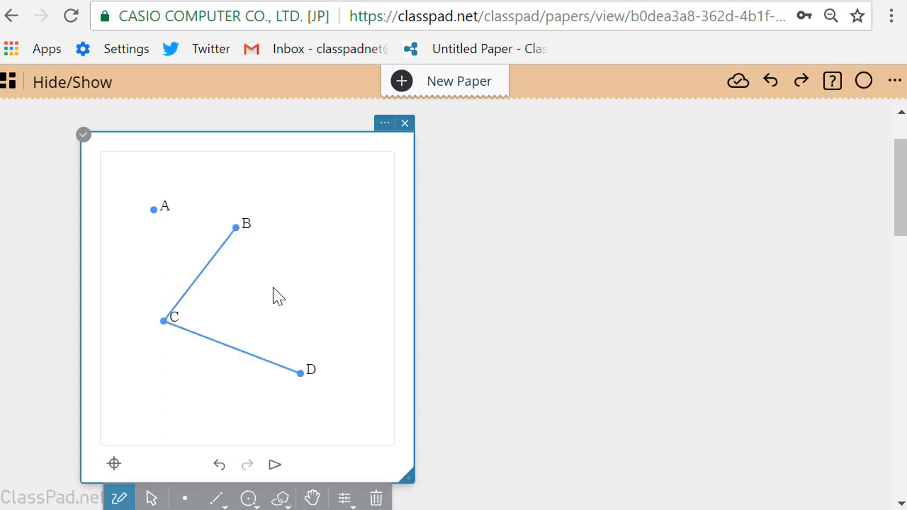
left_click_drag(270, 290, 319, 302)
mouse_move(417, 327)
left_mouse_down()
mouse_move(616, 333)
mouse_move(785, 323)
left_mouse_up()
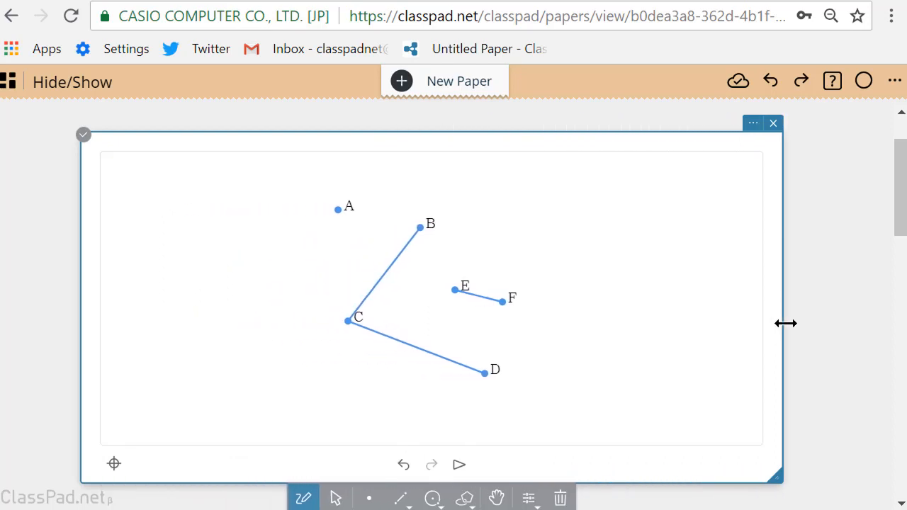
- Draw a roughly horizontal segment GH to the left of point C
left_click(401, 499)
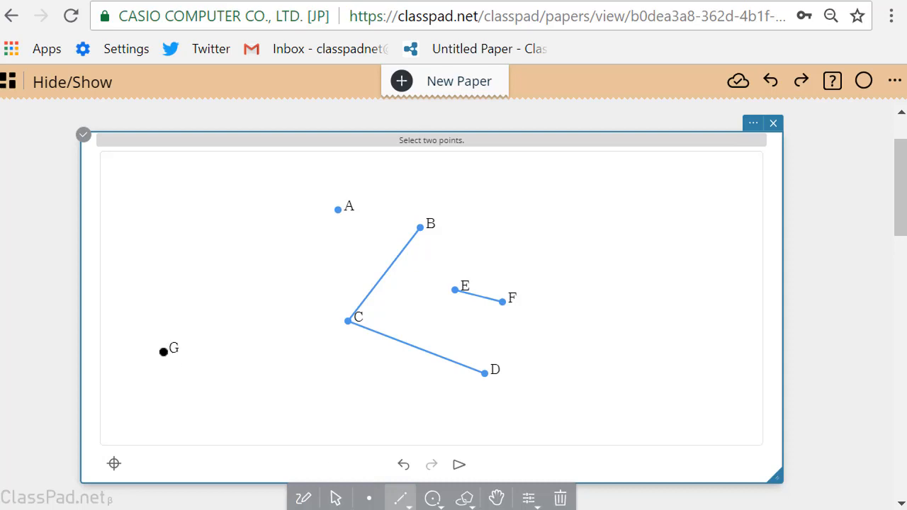
left_click(164, 352)
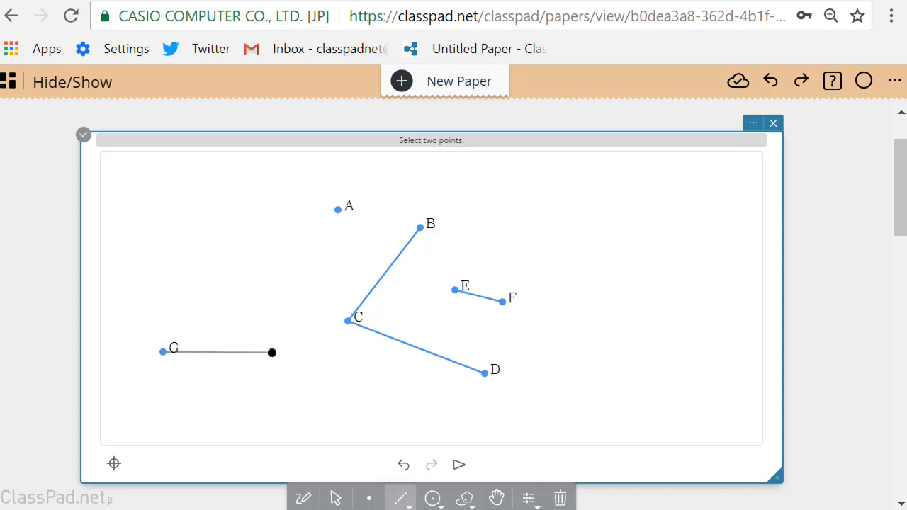
left_click(281, 352)
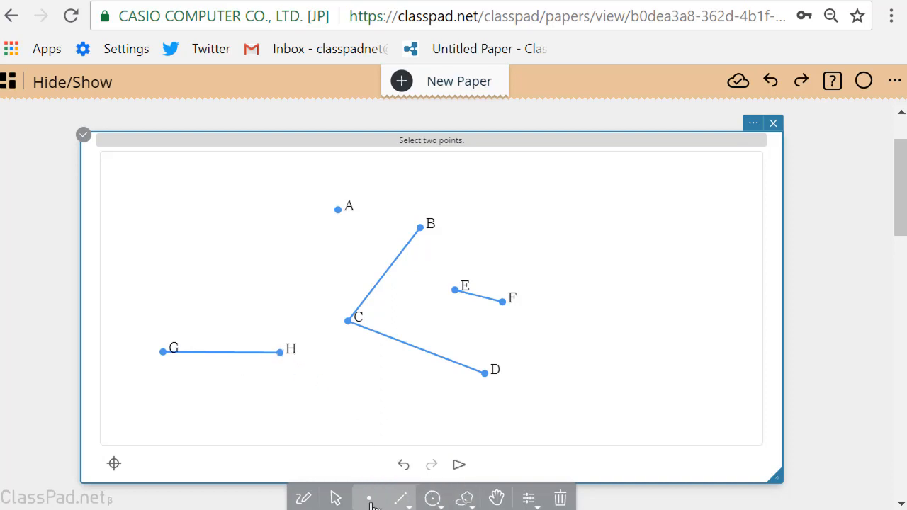
- Construct the line perpendicular to segment GH through point H
left_click(335, 500)
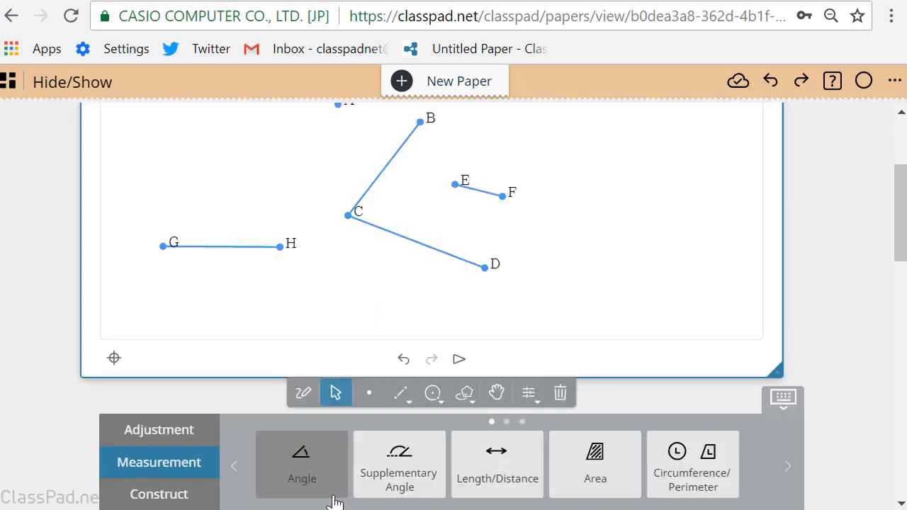
left_click(282, 247)
left_click(257, 246)
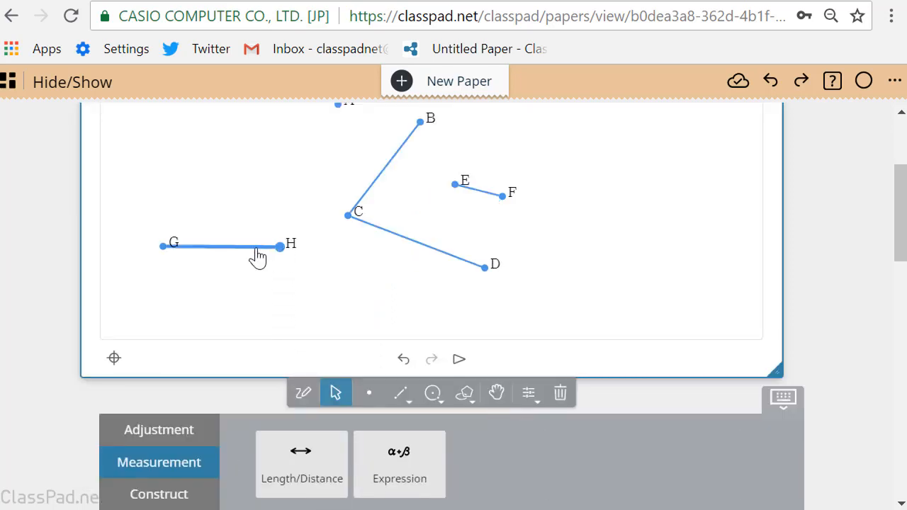
left_click(176, 499)
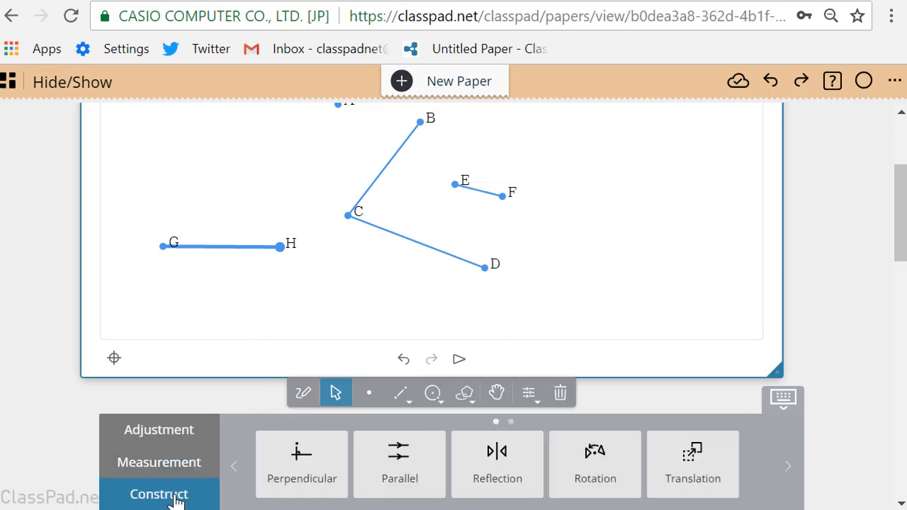
left_click(302, 461)
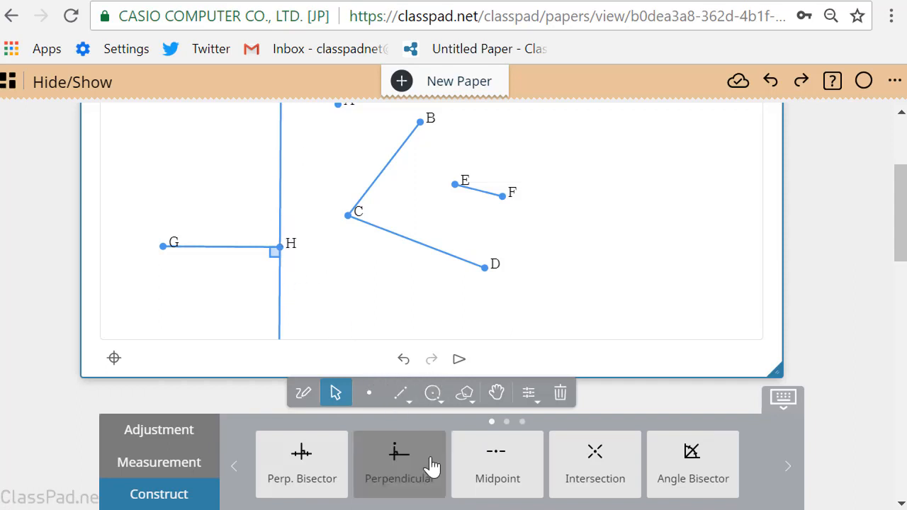
- Place point I on the perpendicular line above H and draw segments GI and IH to complete a right triangle
left_click(370, 397)
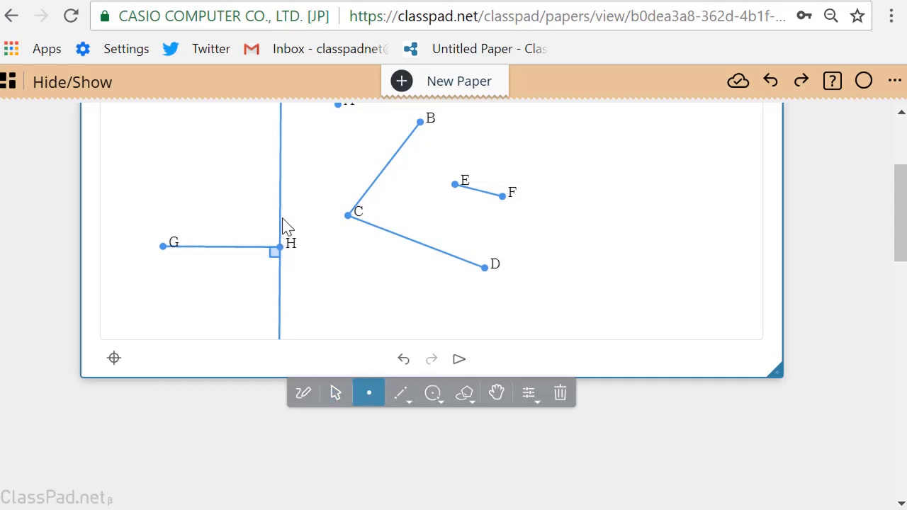
left_click(281, 170)
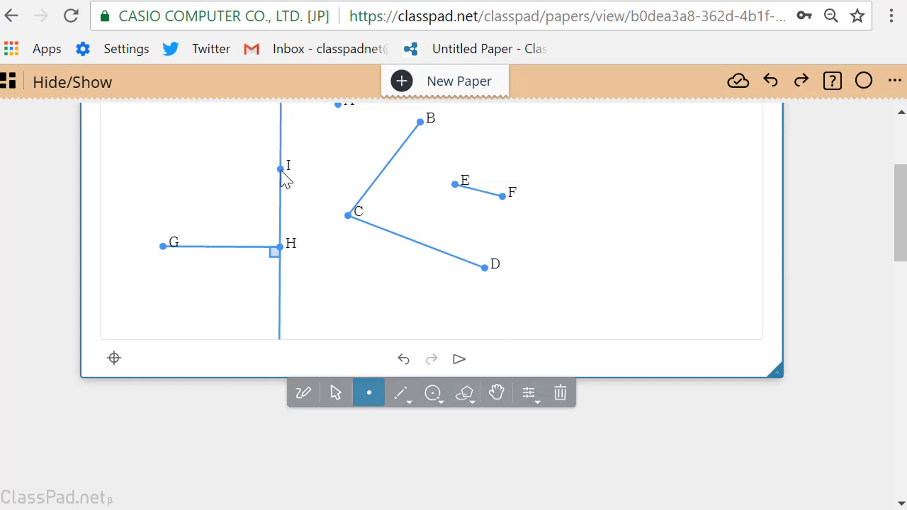
left_click(407, 400)
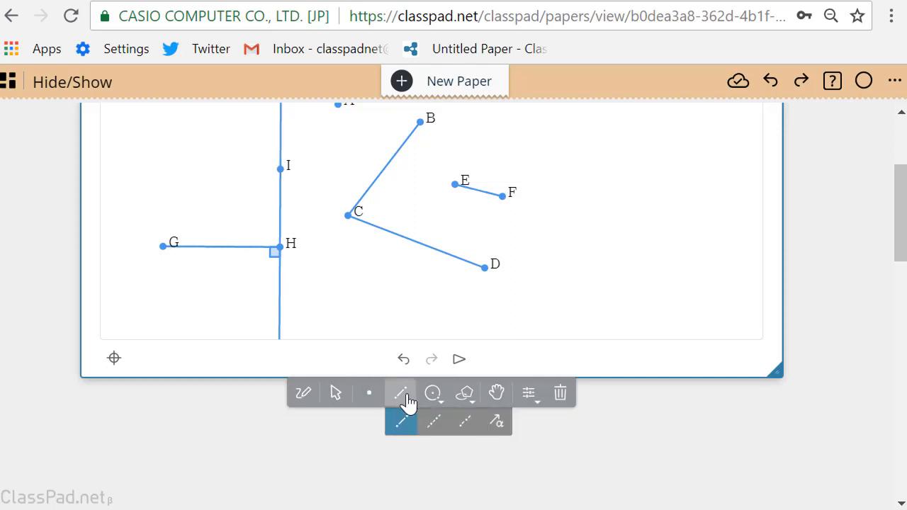
left_click(163, 247)
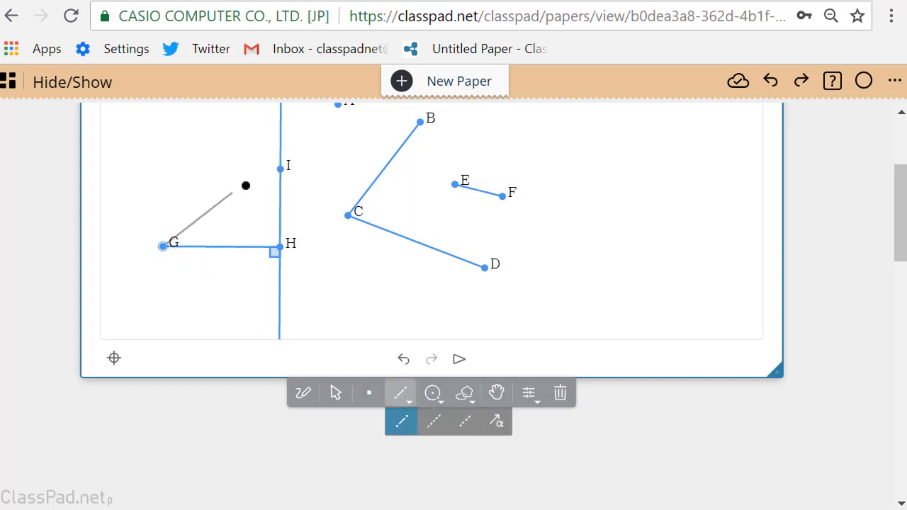
left_click(281, 170)
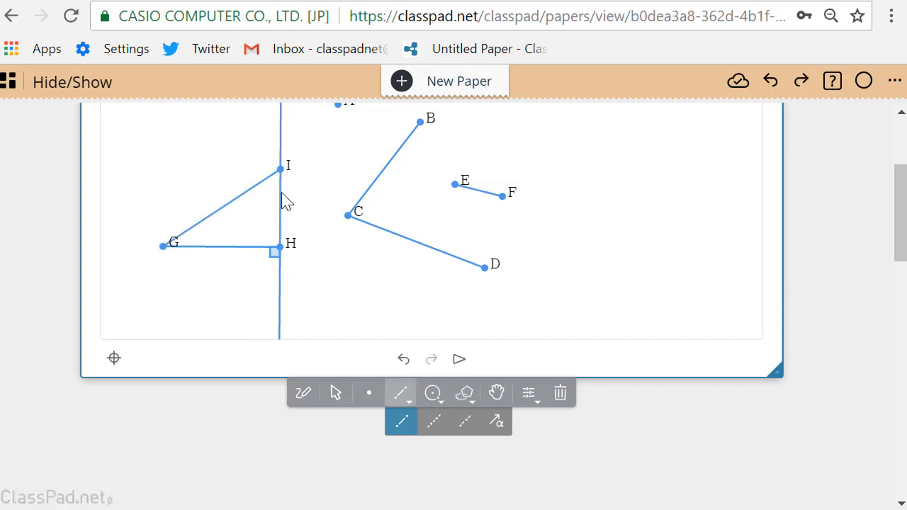
left_click(281, 170)
- Hide the perpendicular line through H and I while keeping the triangle's sides shown
left_click(338, 394)
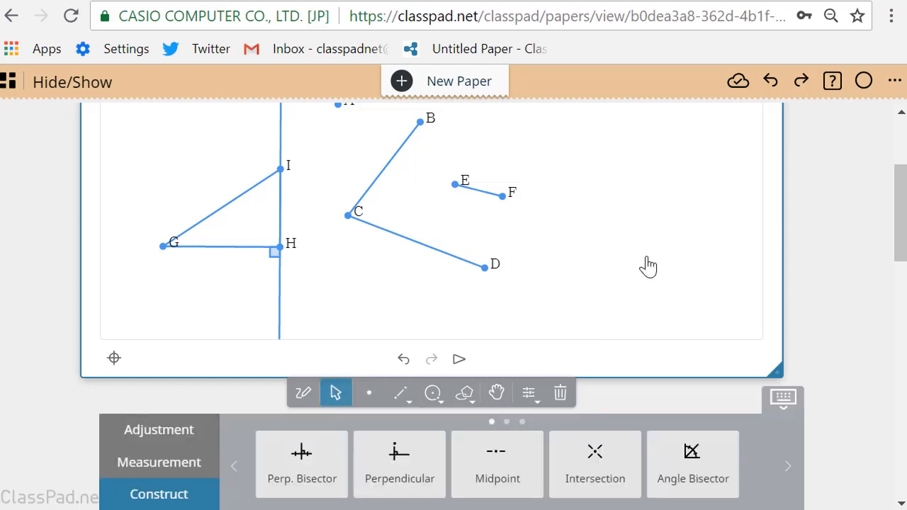
scroll(670, 259, "down", 1)
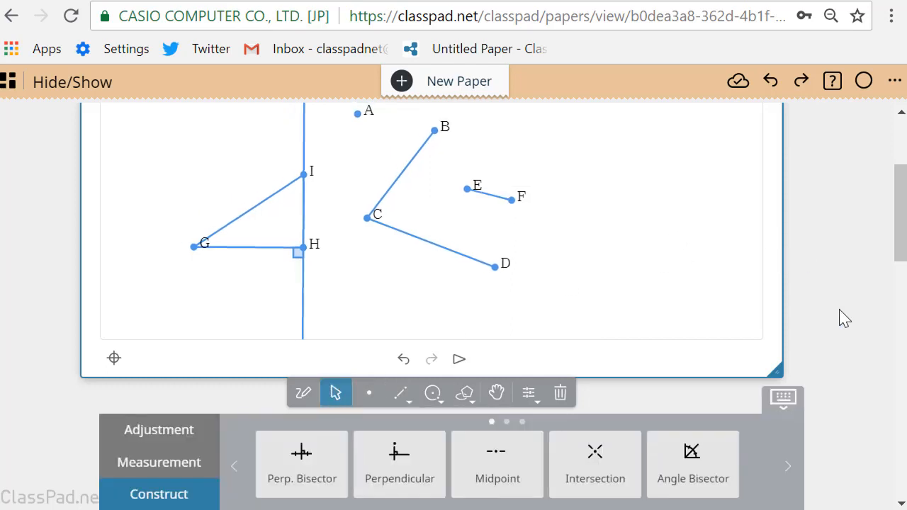
scroll(845, 319, "down", 2)
scroll(845, 319, "up", 4)
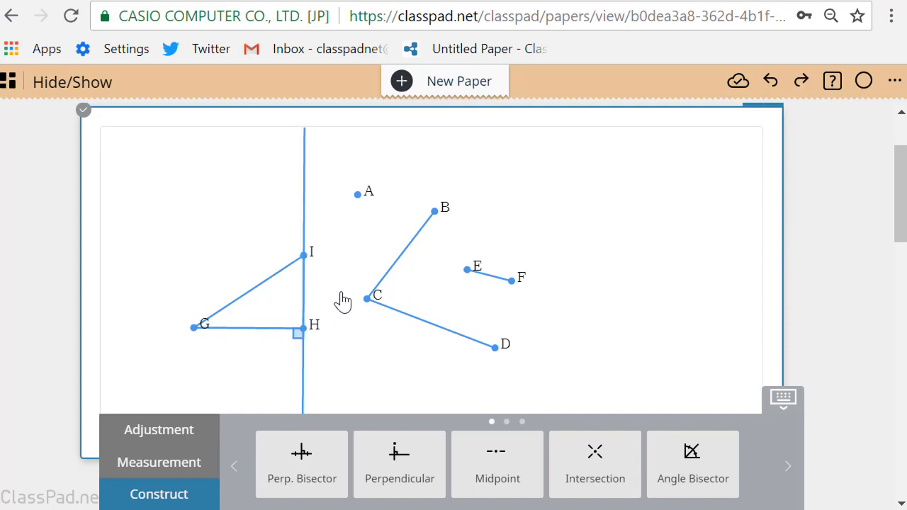
left_click(304, 208)
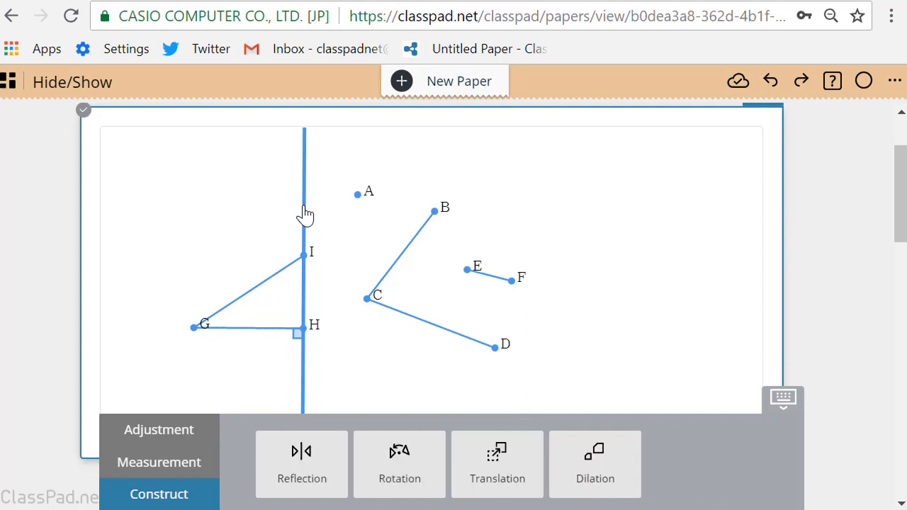
left_click(783, 398)
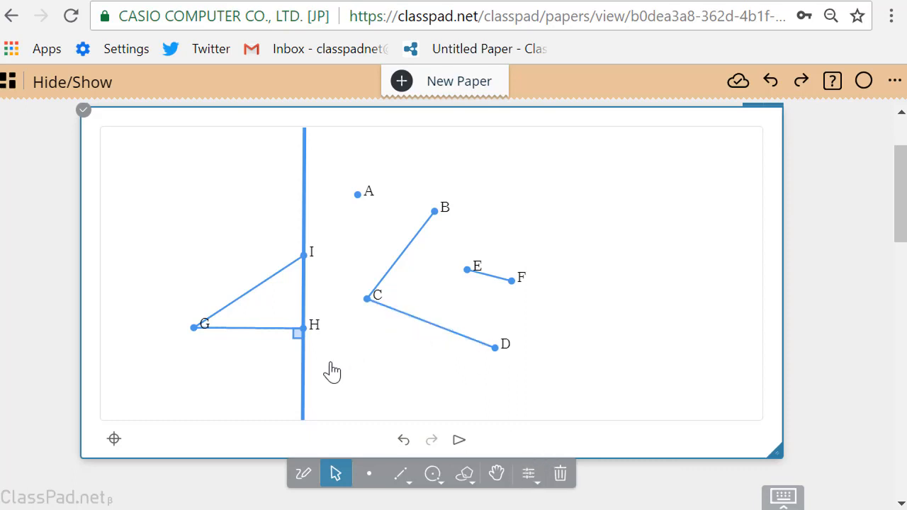
left_click(528, 473)
scroll(848, 392, "down", 2)
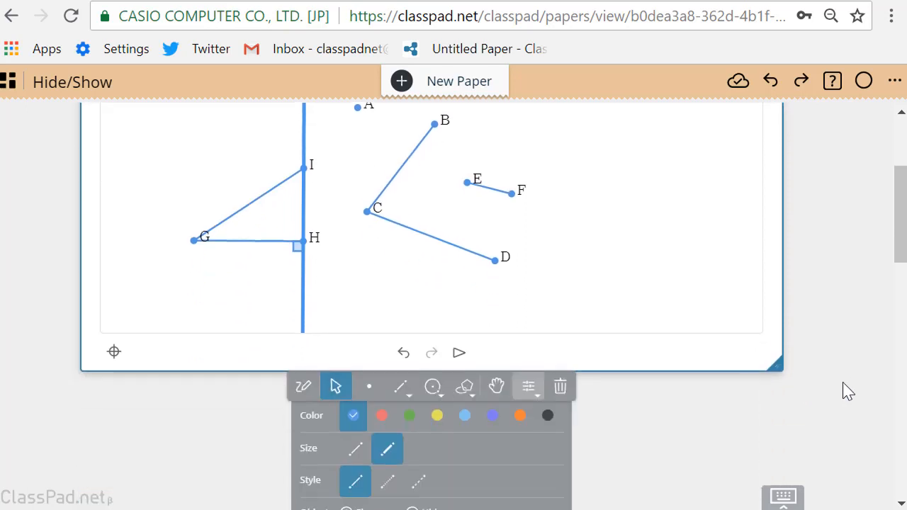
scroll(848, 392, "down", 1)
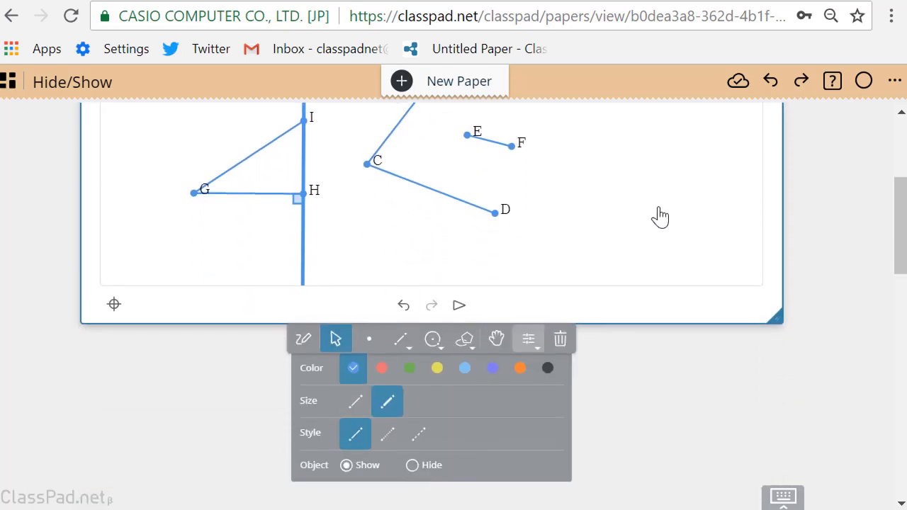
left_click(412, 465)
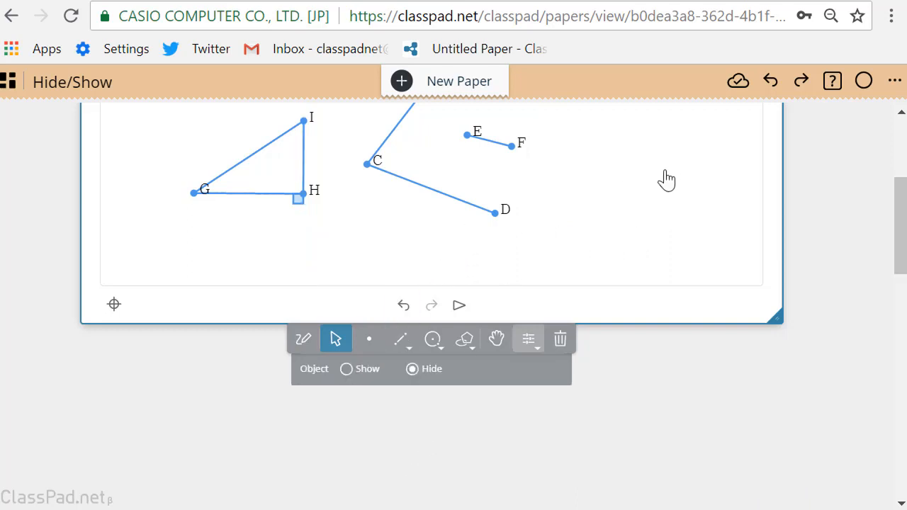
- Move vertex I upward to make the right triangle taller, then clear the selection
scroll(853, 205, "down", 1)
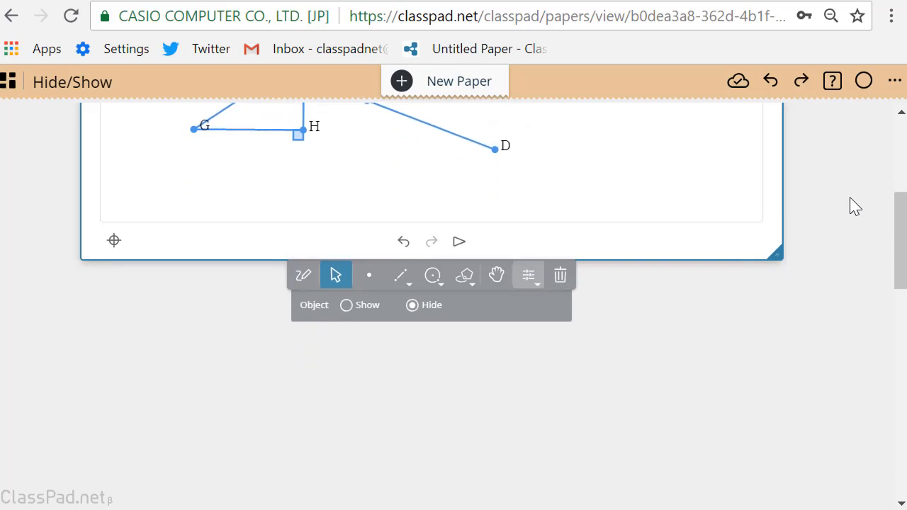
scroll(853, 204, "up", 3)
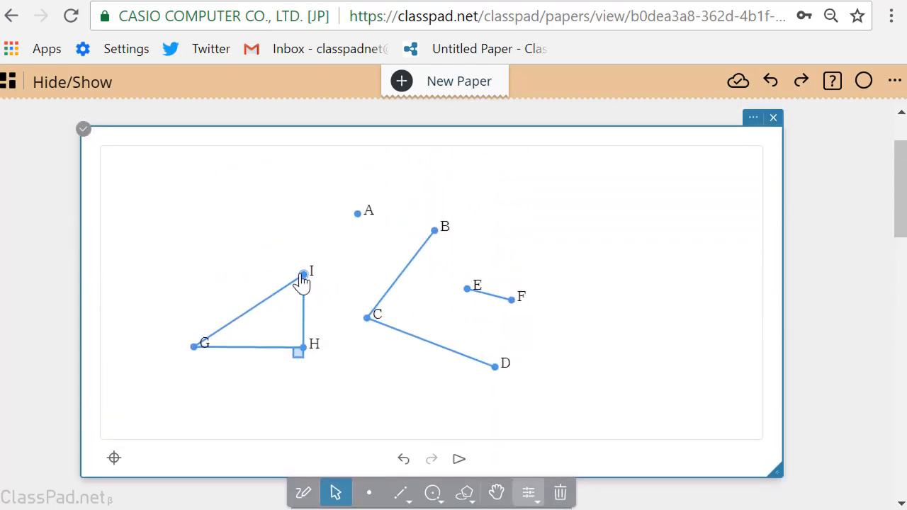
left_click_drag(303, 278, 304, 186)
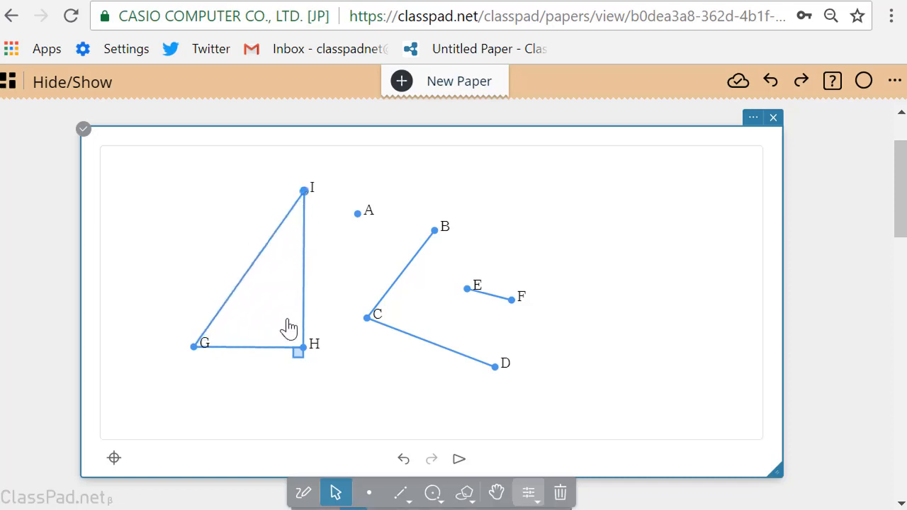
left_click(303, 346)
left_click(358, 379)
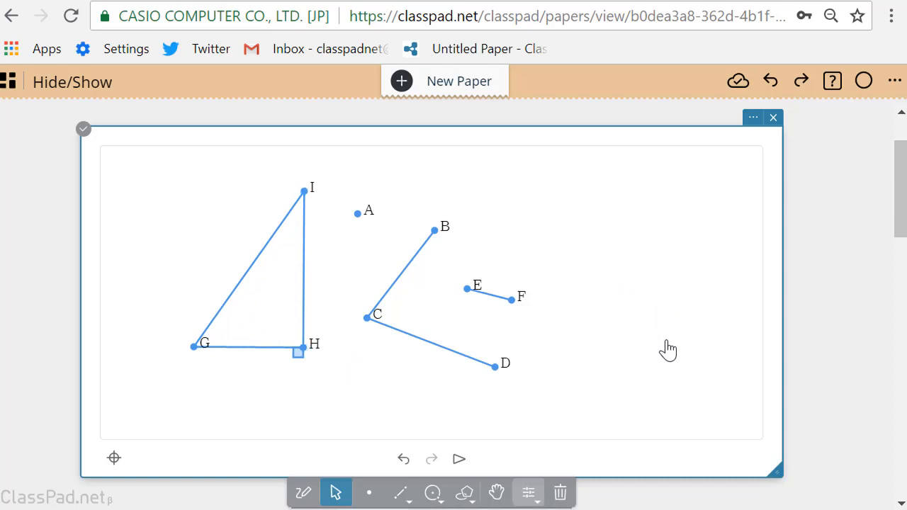
- Hide endpoints E and F of the short segment and move the segment into the empty area right of B
left_click(467, 291)
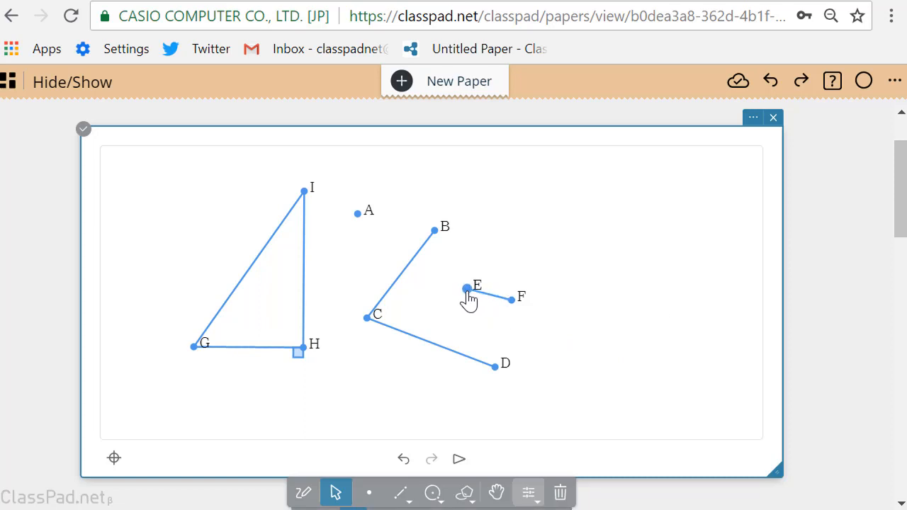
left_click(510, 305)
scroll(813, 421, "down", 3)
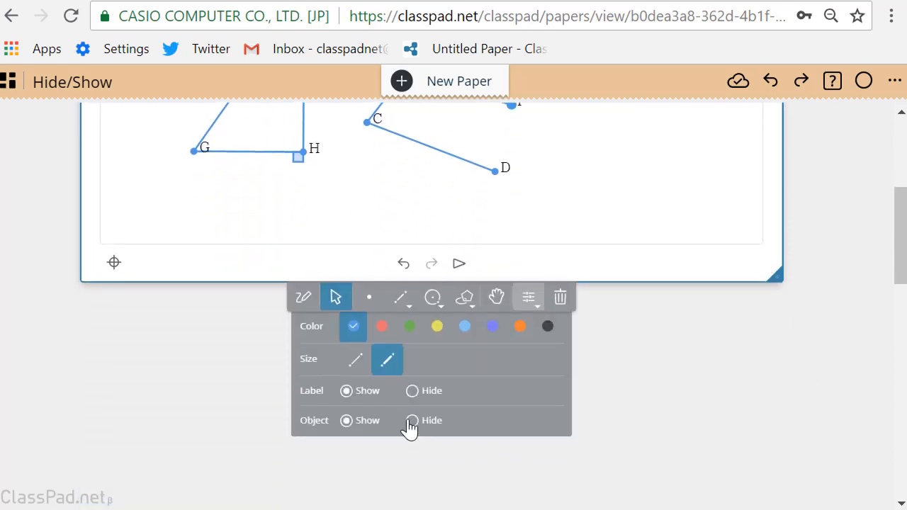
left_click(412, 421)
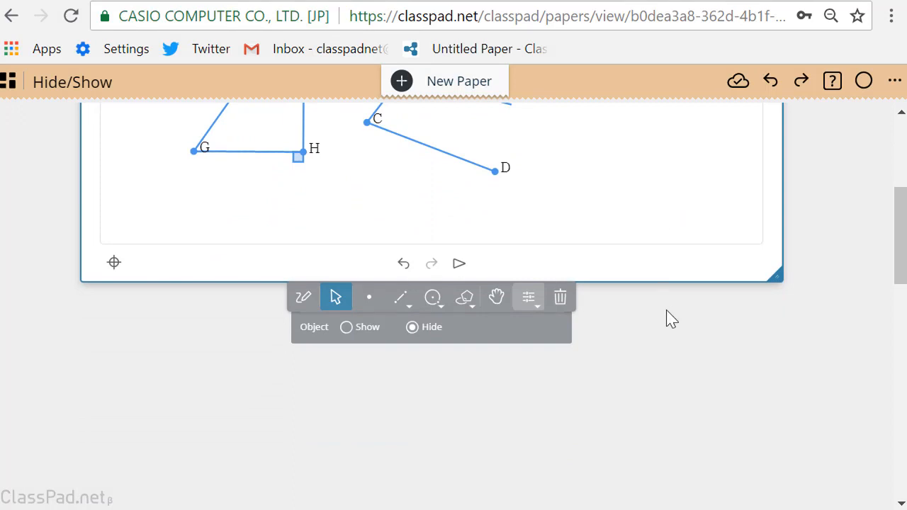
scroll(837, 209, "up", 3)
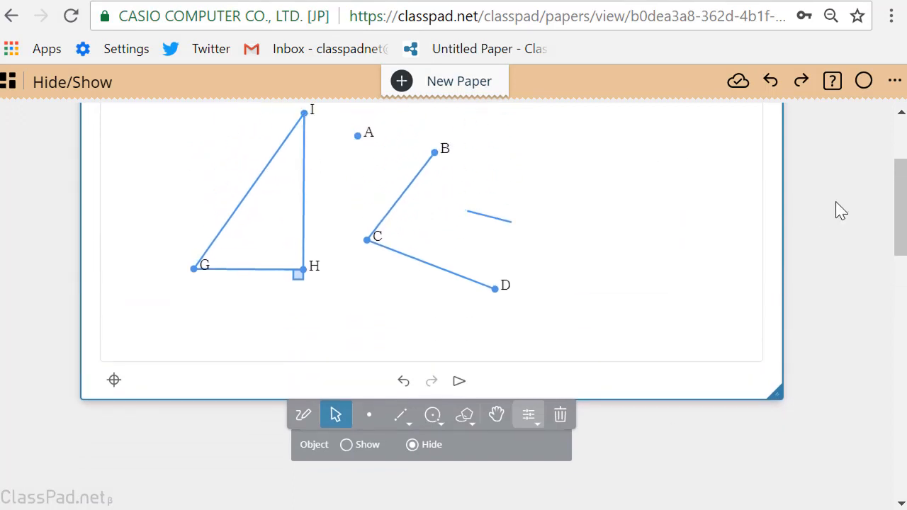
left_click_drag(510, 270, 640, 243)
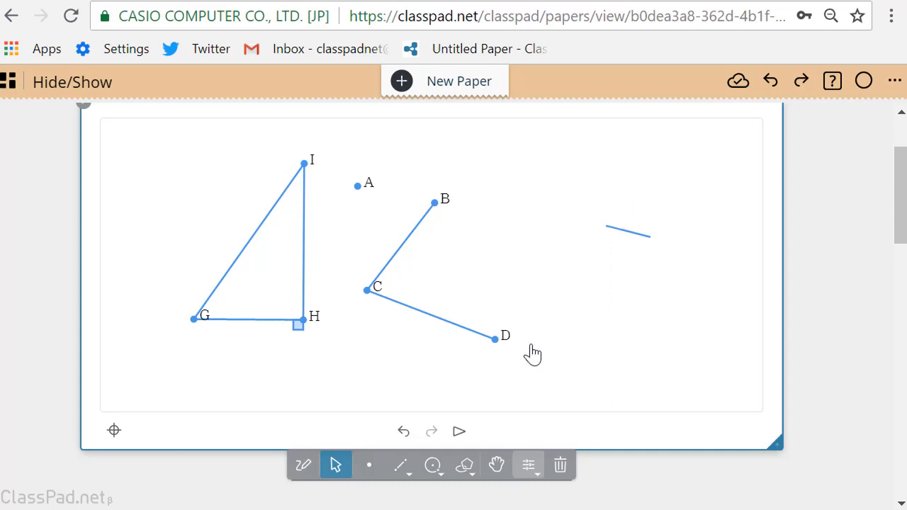
left_click(536, 475)
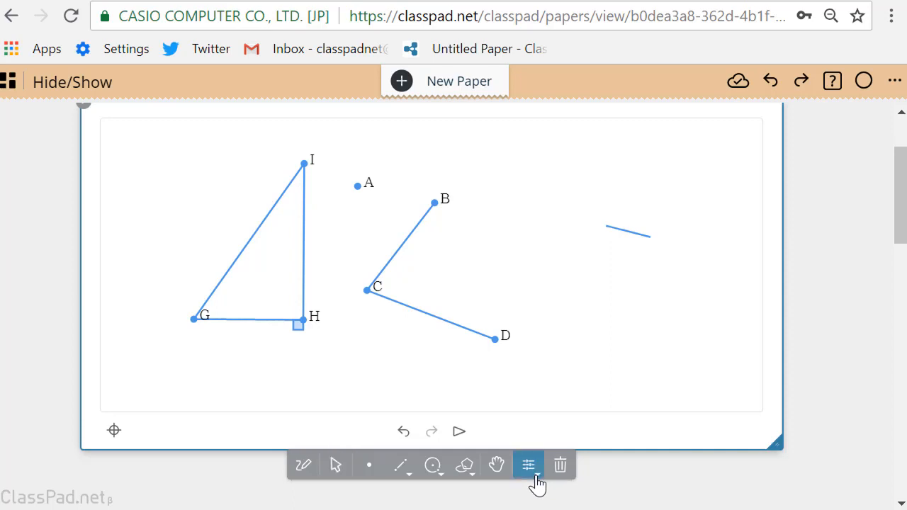
left_click(536, 475)
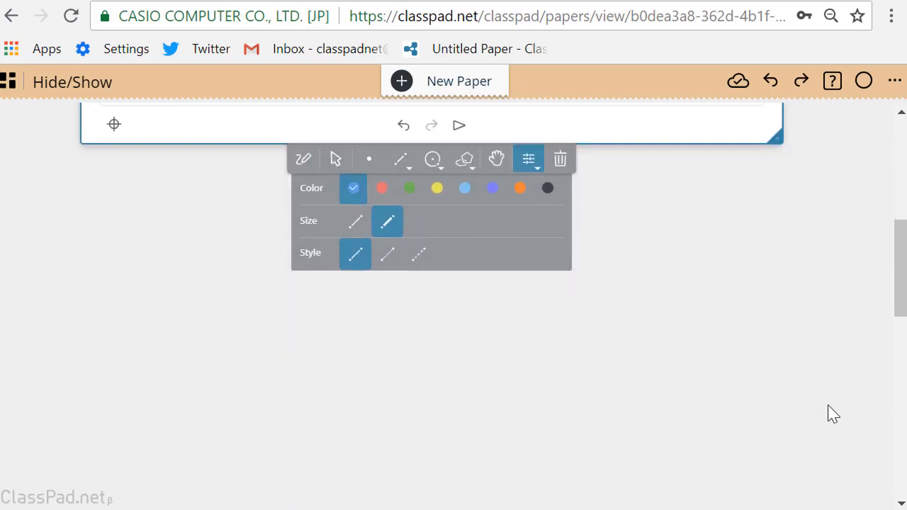
- In the figure's settings, make hidden objects visible so the perpendicular line and endpoints E and F are displayed
scroll(833, 414, "up", 3)
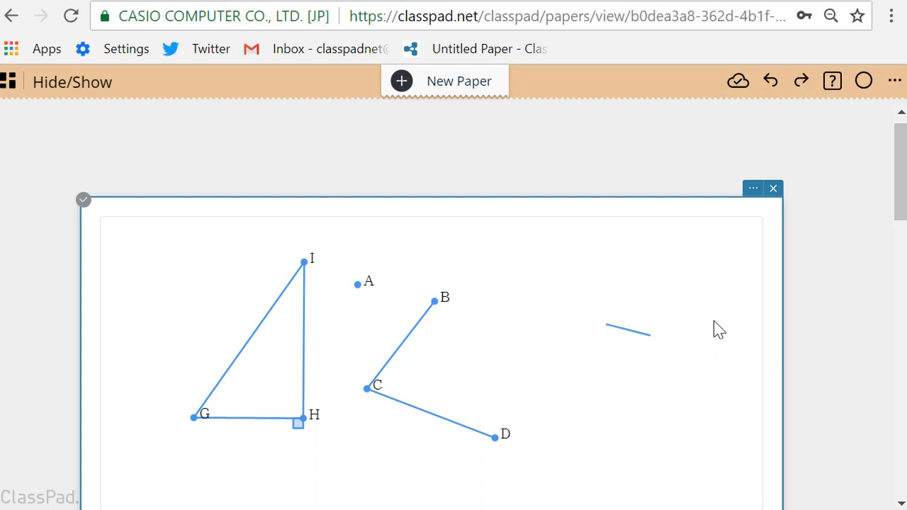
left_click(754, 190)
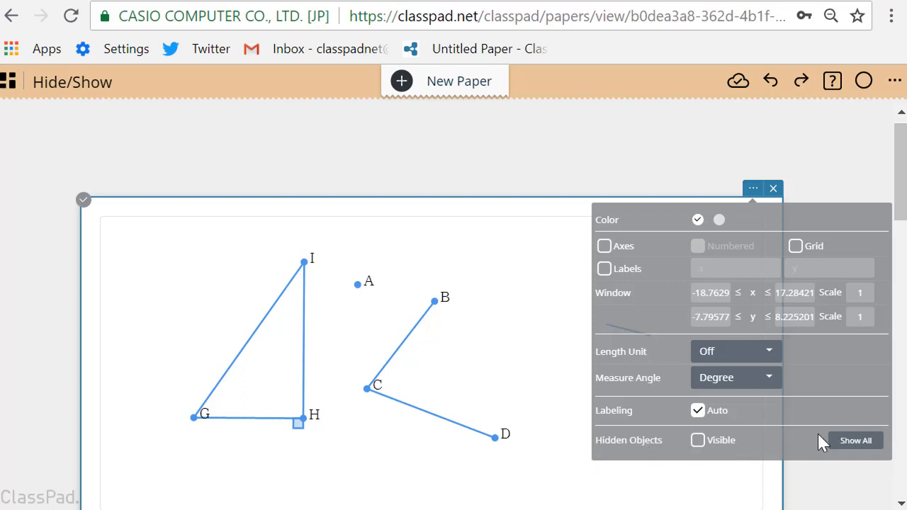
left_click(698, 441)
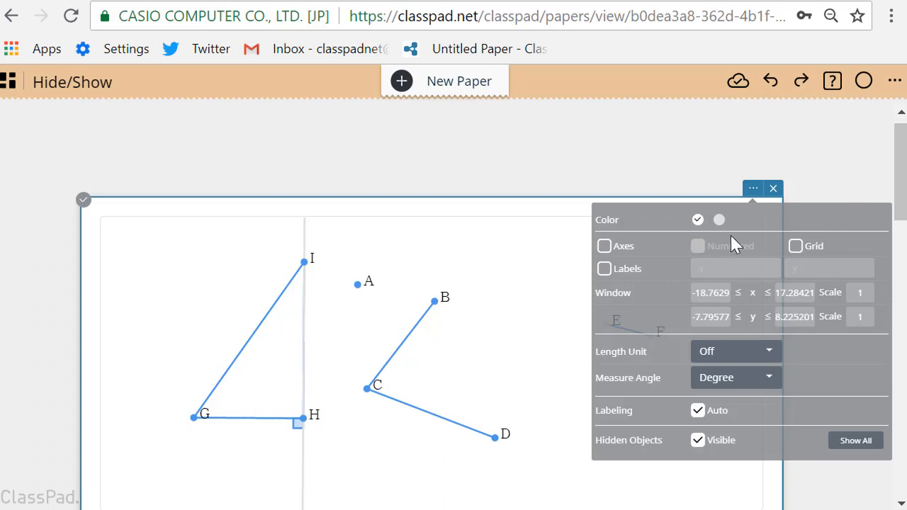
left_click(543, 264)
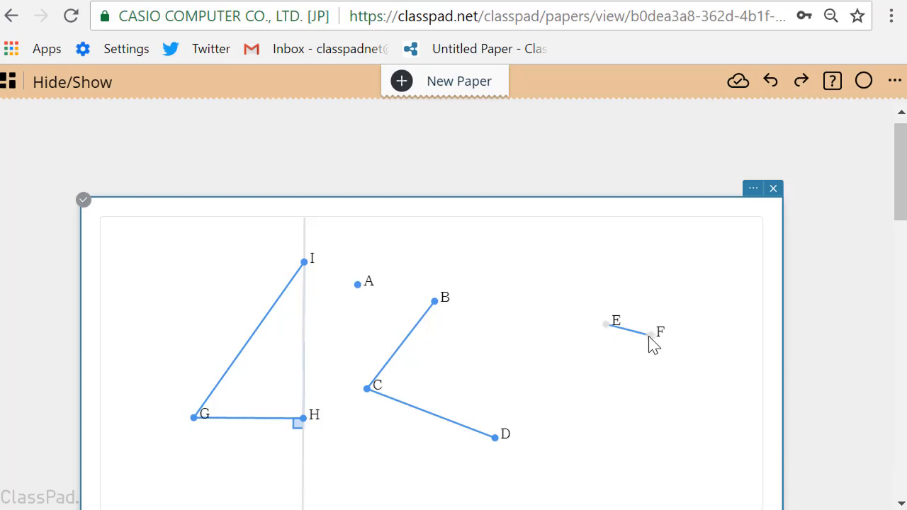
- Fully restore all hidden objects in the figure with the Show All option
left_click(752, 190)
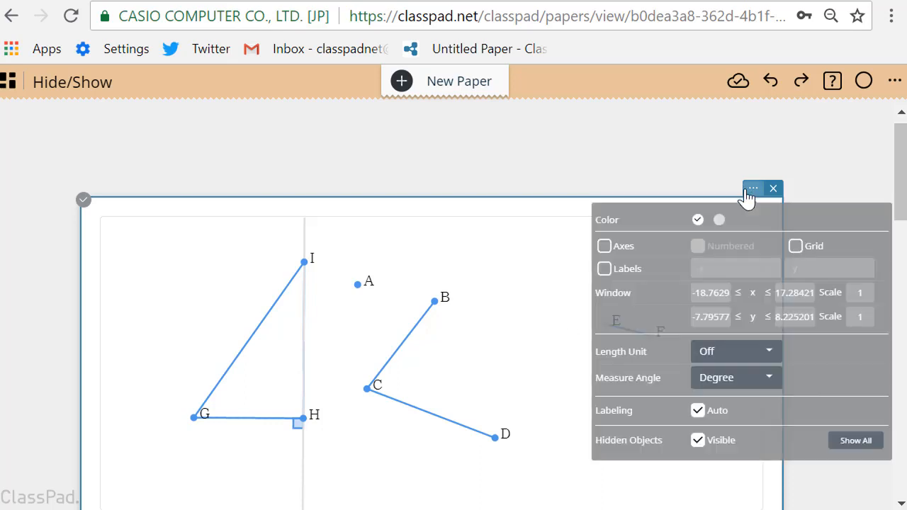
left_click(857, 442)
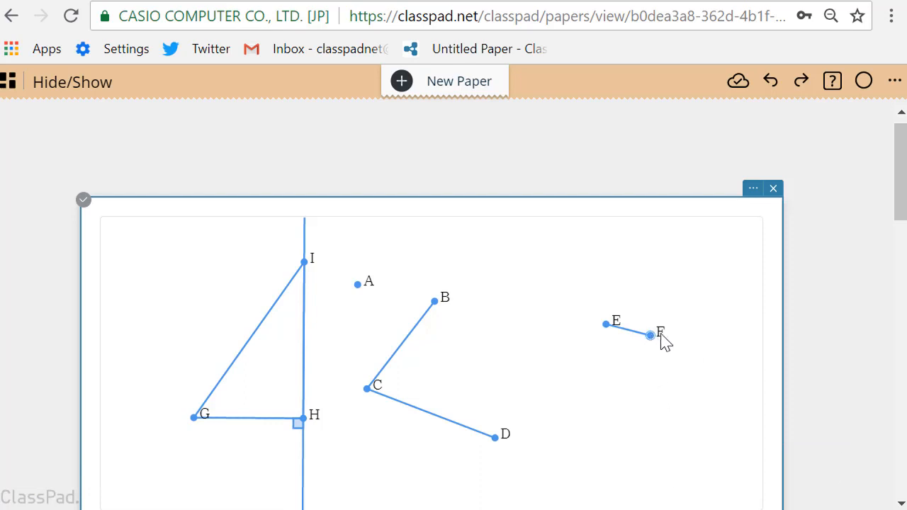
- Move endpoint F away from E so the short segment EF becomes longer and nearly horizontal
scroll(595, 387, "down", 2)
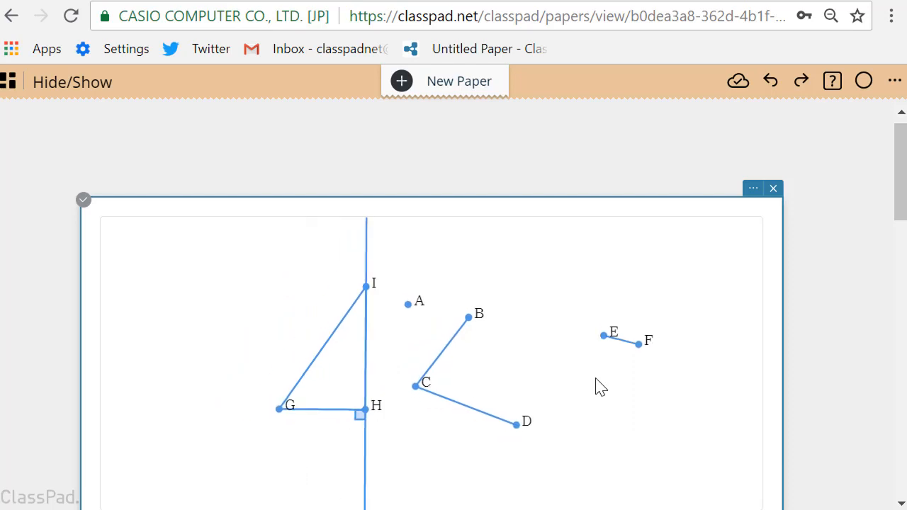
scroll(800, 417, "down", 3)
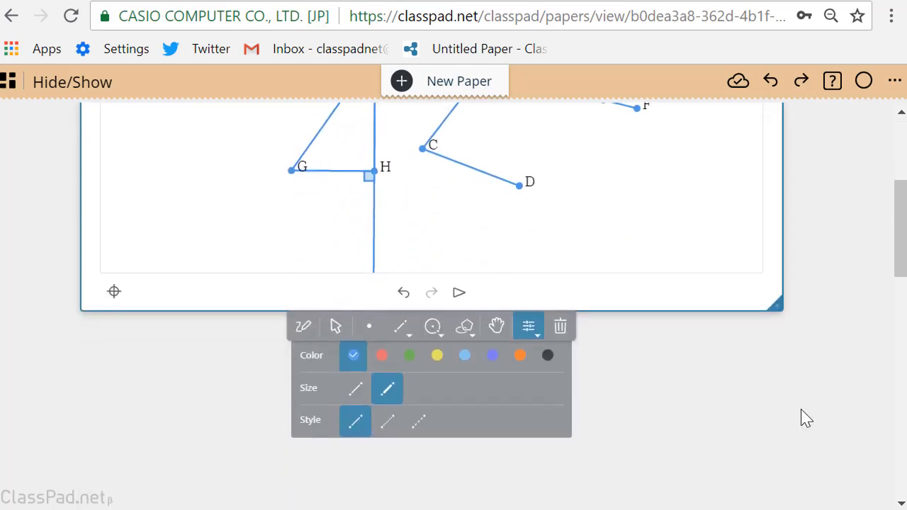
left_click(326, 332)
scroll(836, 269, "up", 2)
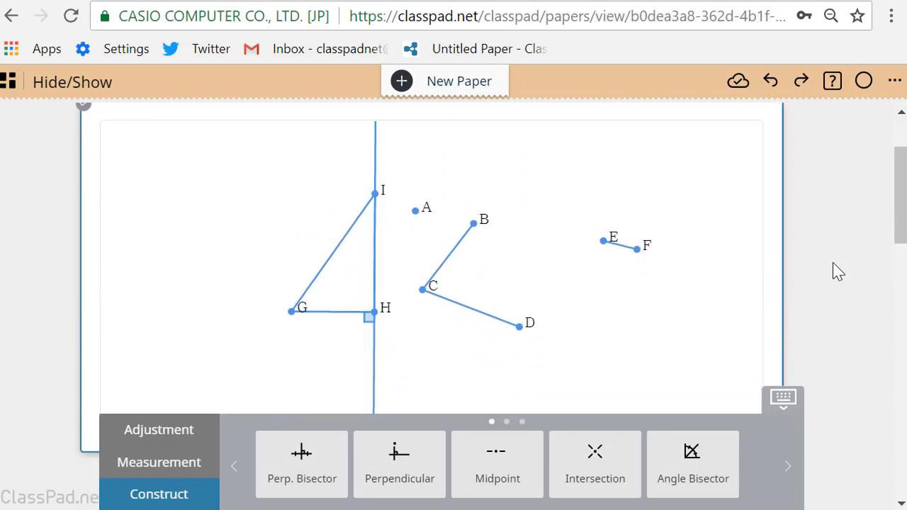
left_click_drag(640, 255, 678, 241)
- Reopen the figure's settings and switch the Visible option for hidden objects off and back on
scroll(874, 239, "up", 2)
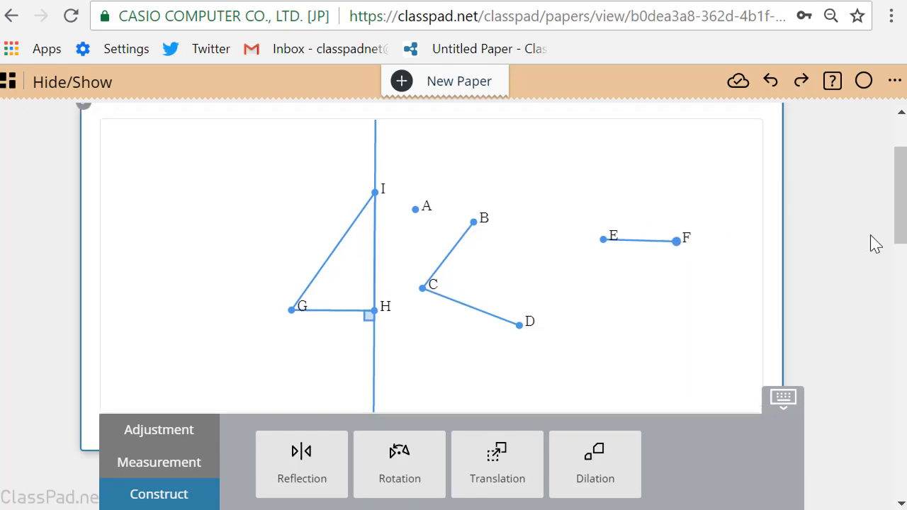
left_click(753, 206)
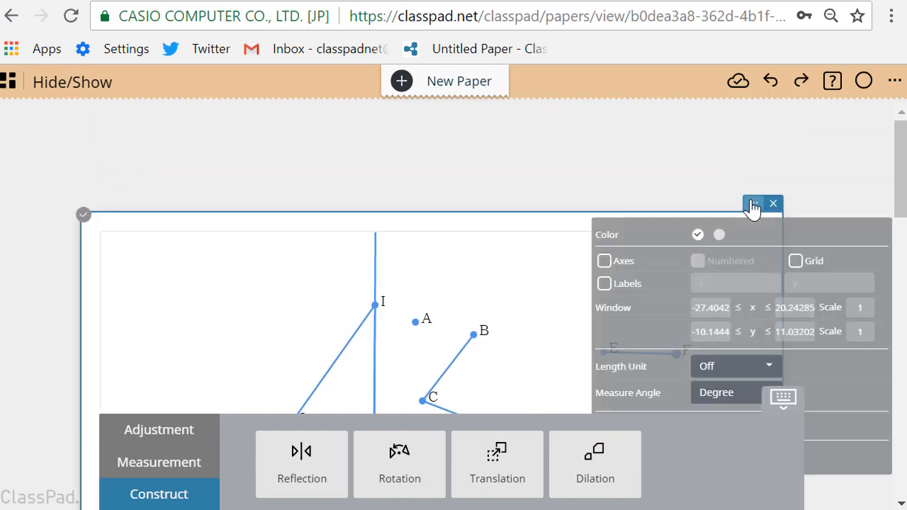
left_click(784, 408)
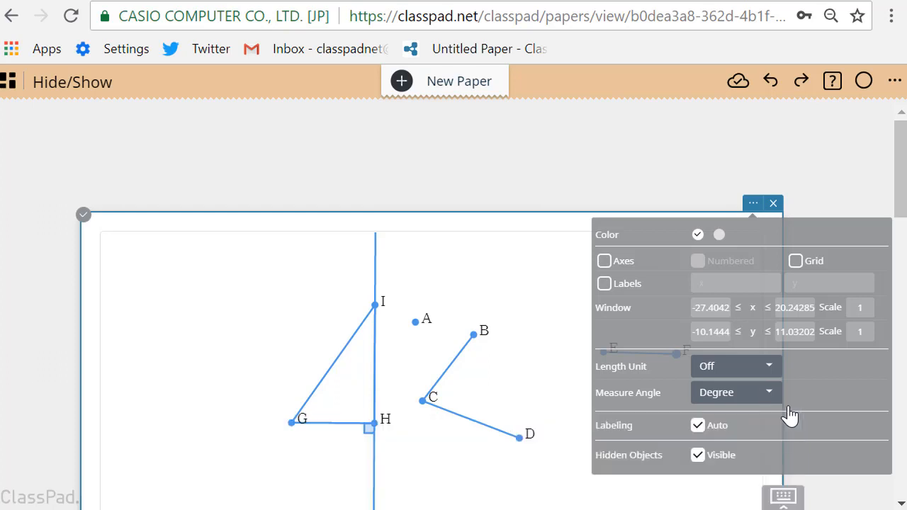
left_click(698, 457)
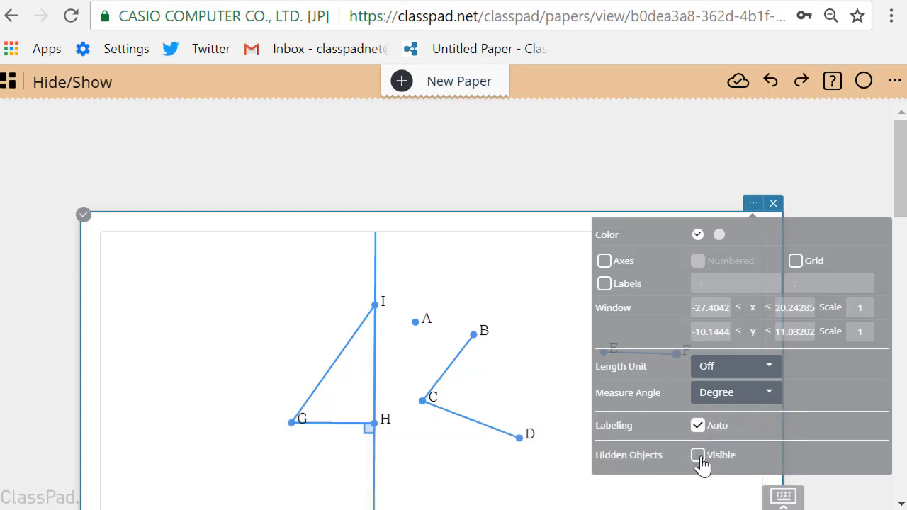
left_click(702, 461)
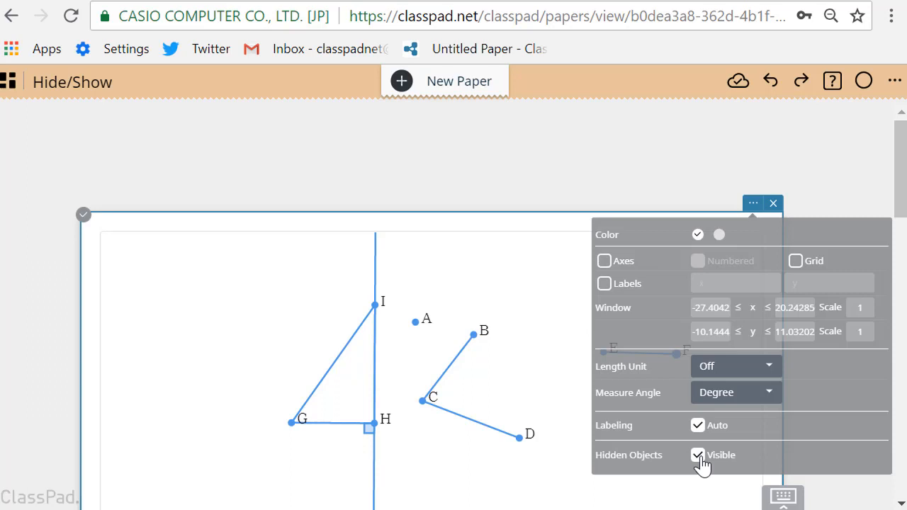